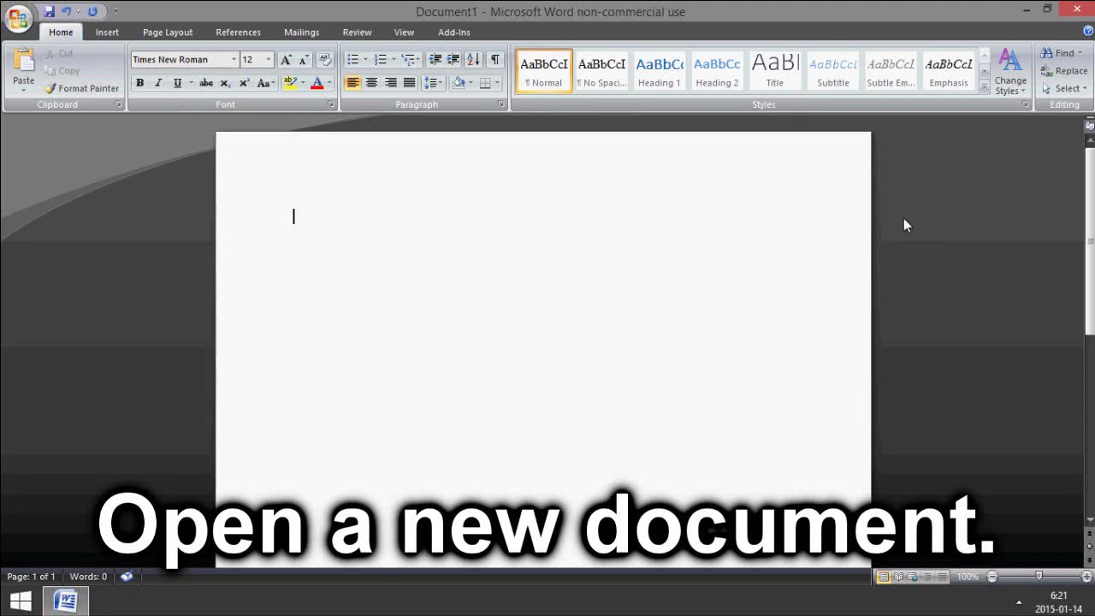
# Step: Keep the font set to Times New Roman at 12 pt
pyautogui.click(233, 60)
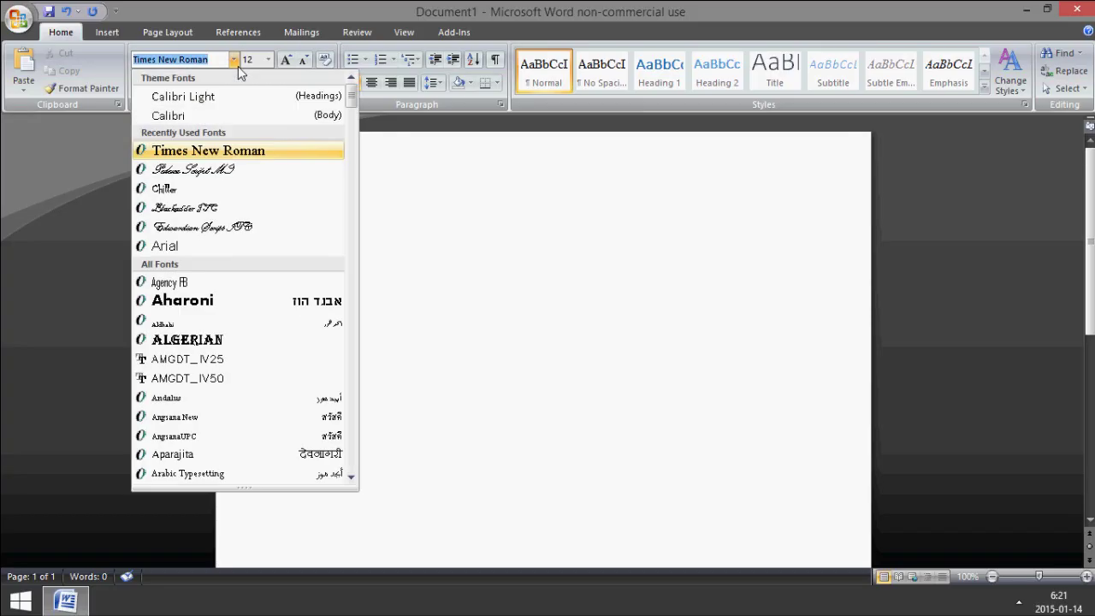
pyautogui.press('Escape')
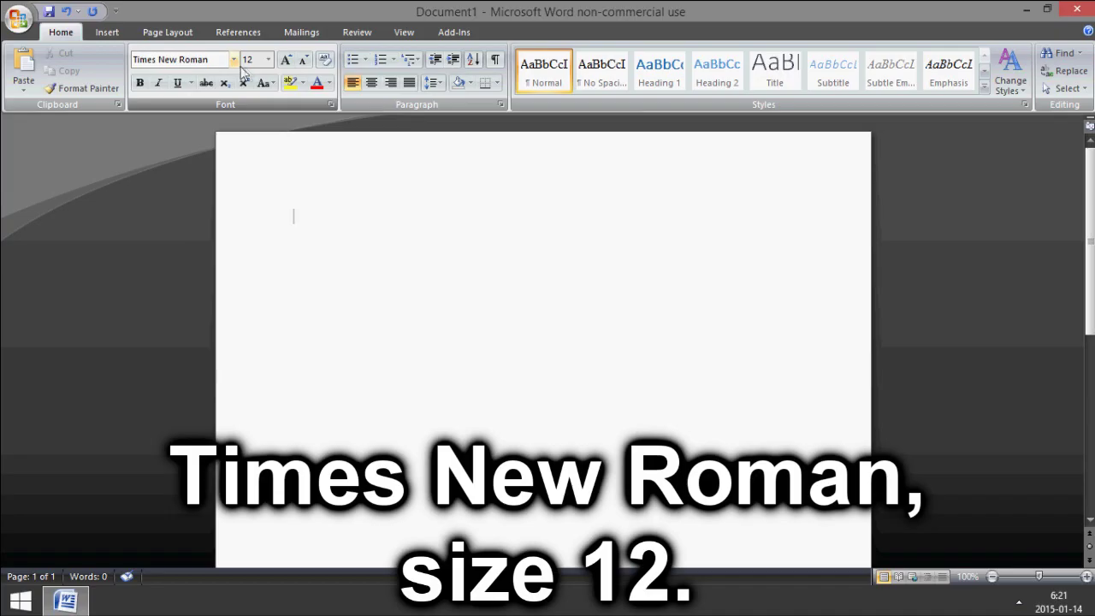
pyautogui.click(268, 60)
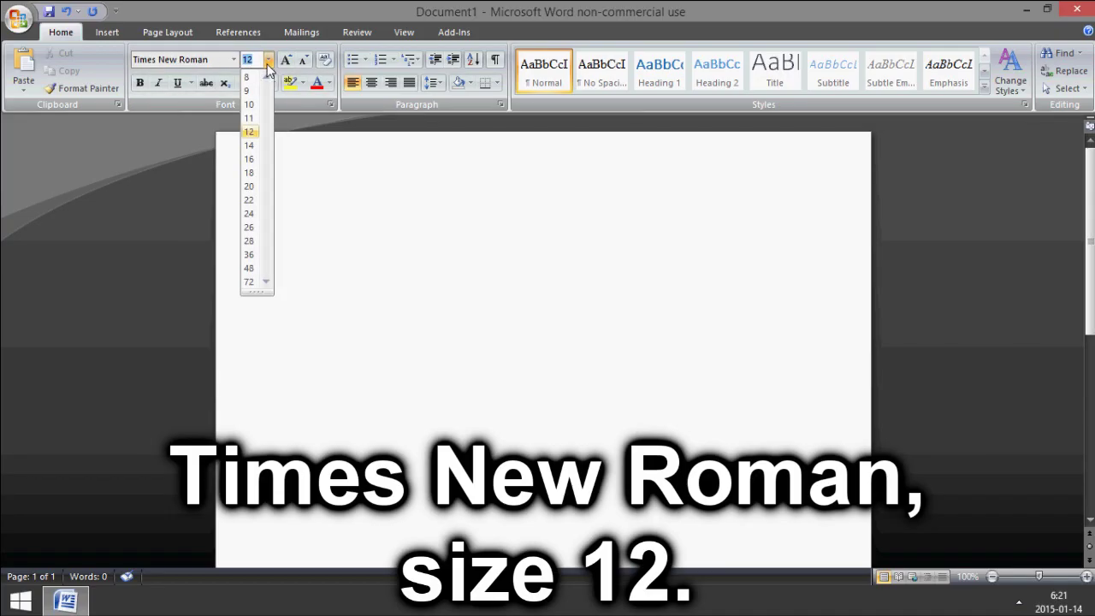
pyautogui.click(267, 66)
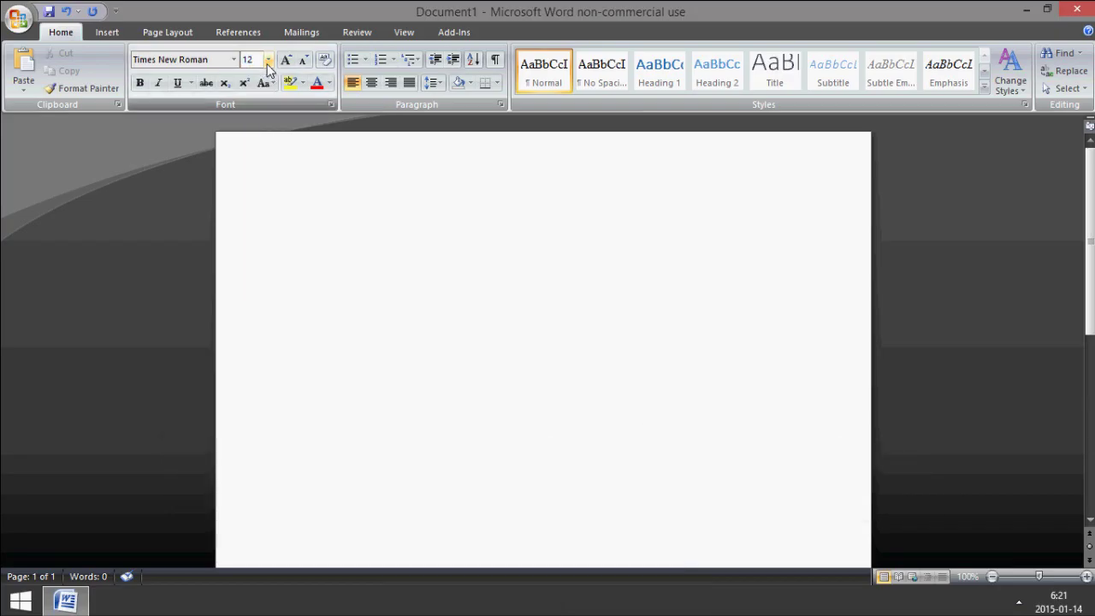
# Step: Set line spacing to 2.0 and remove the extra space after paragraphs
pyautogui.click(440, 83)
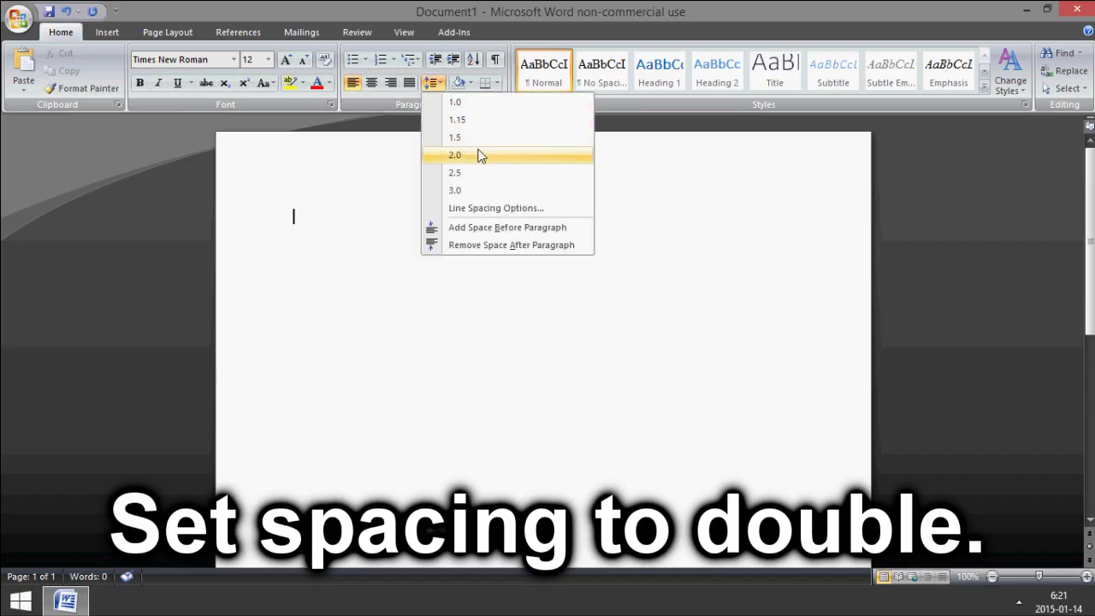
pyautogui.click(466, 154)
pyautogui.click(438, 84)
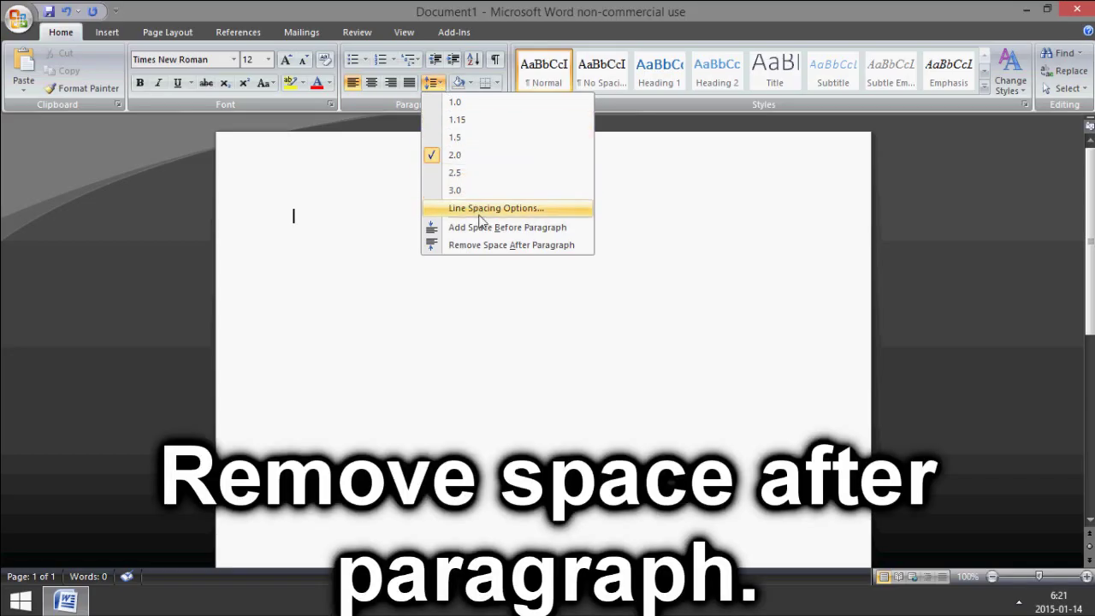
pyautogui.click(491, 246)
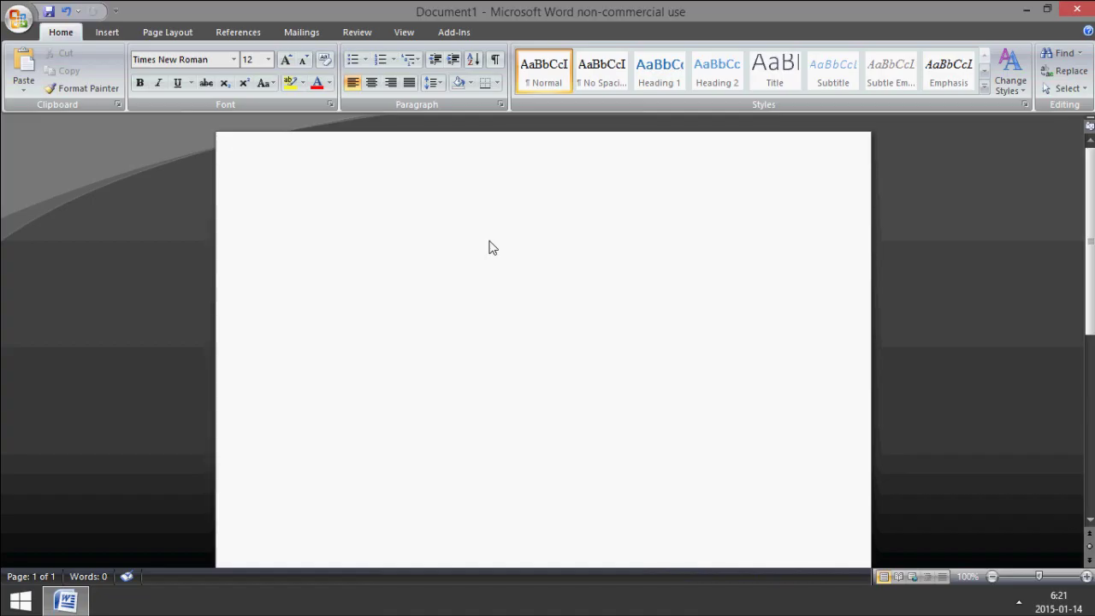
# Step: Type the heading lines: student's name, teacher's name, Biology, and 15 January 2015
pyautogui.write('First')
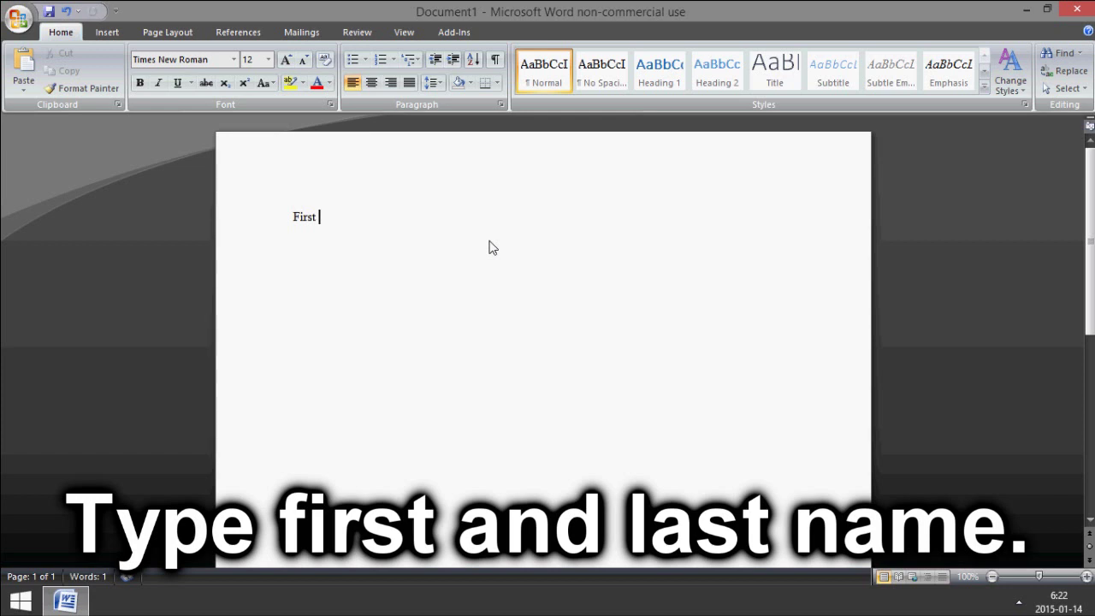
pyautogui.write(' Last')
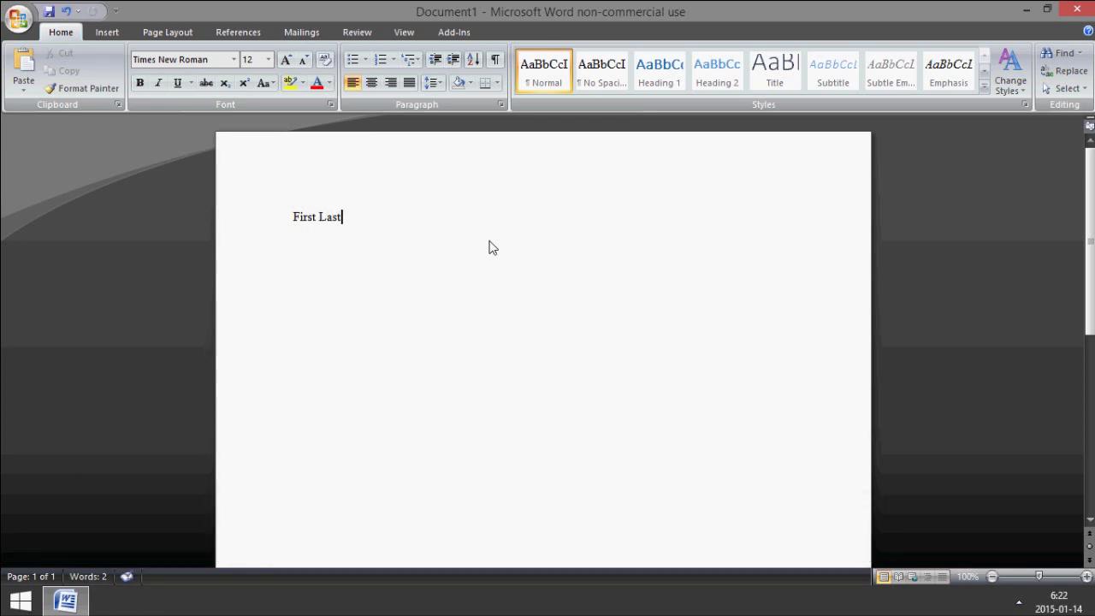
pyautogui.press('BackSpace')
pyautogui.press('BackSpace')
pyautogui.press('BackSpace')
pyautogui.press('BackSpace')
pyautogui.press('BackSpace')
pyautogui.press('BackSpace')
pyautogui.press('BackSpace')
pyautogui.press('BackSpace')
pyautogui.press('BackSpace')
pyautogui.press('BackSpace')
pyautogui.write('Bob')
pyautogui.write(' Joe')
pyautogui.press('Return')
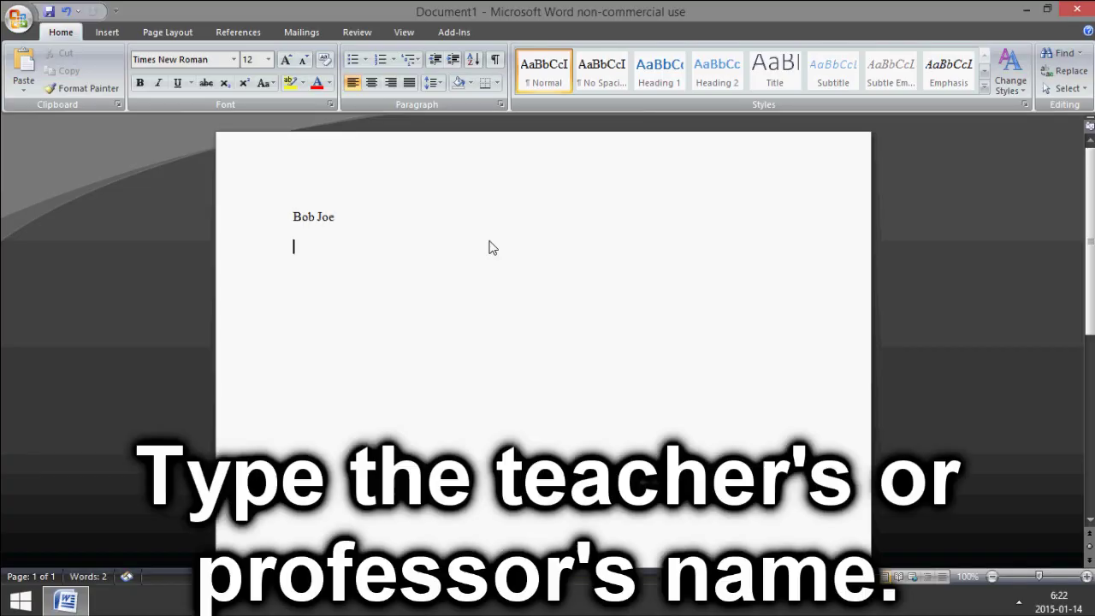
pyautogui.write('Mr. Professor')
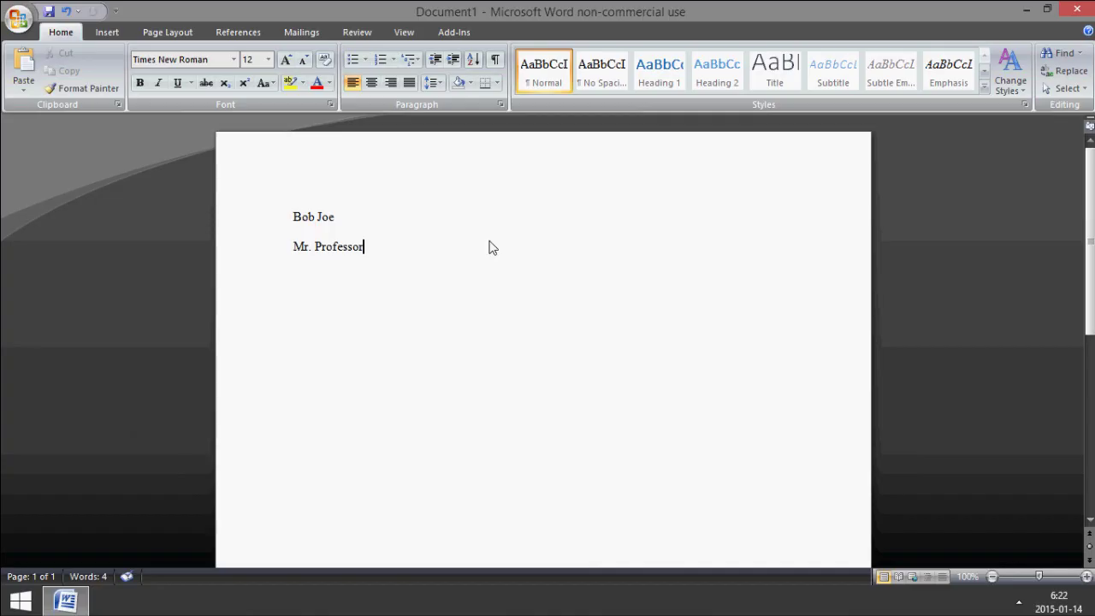
pyautogui.press('Return')
pyautogui.write('Biology')
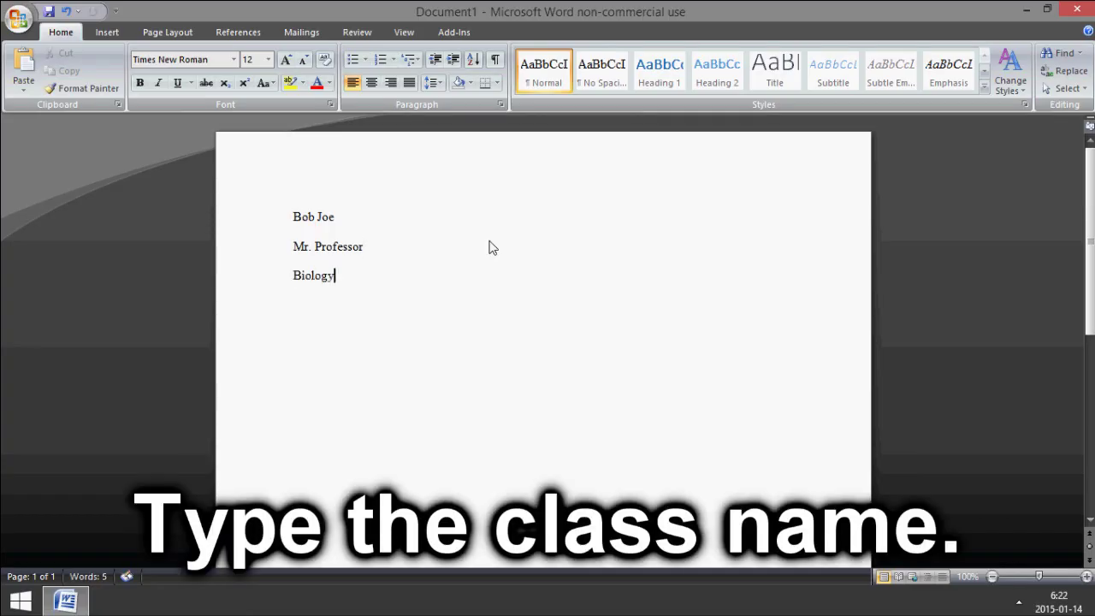
pyautogui.press('Return')
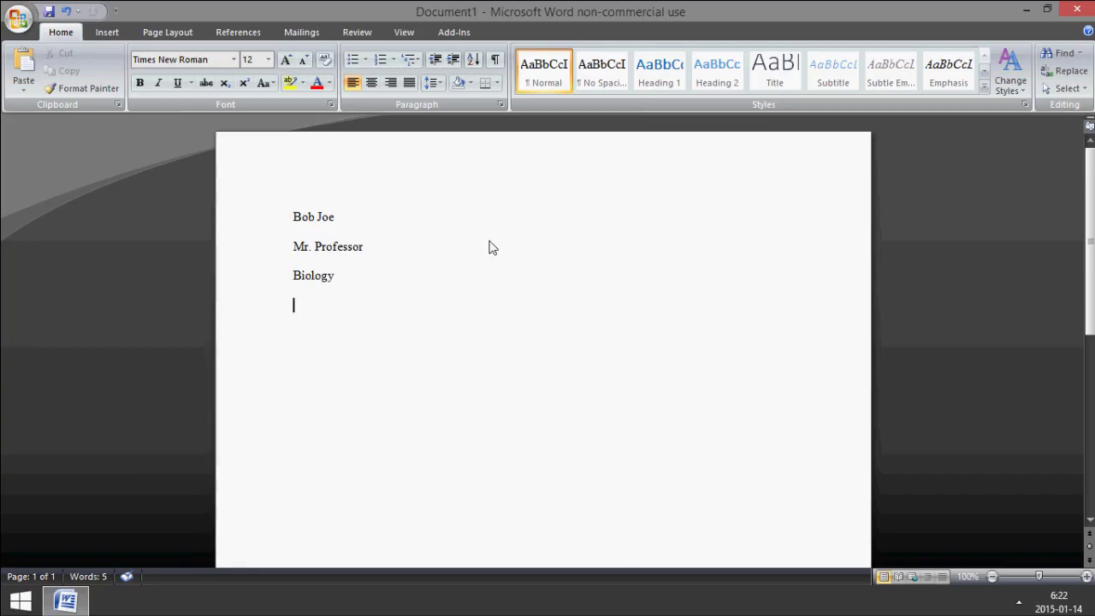
pyautogui.write('15 Jan')
pyautogui.write('uary 2015')
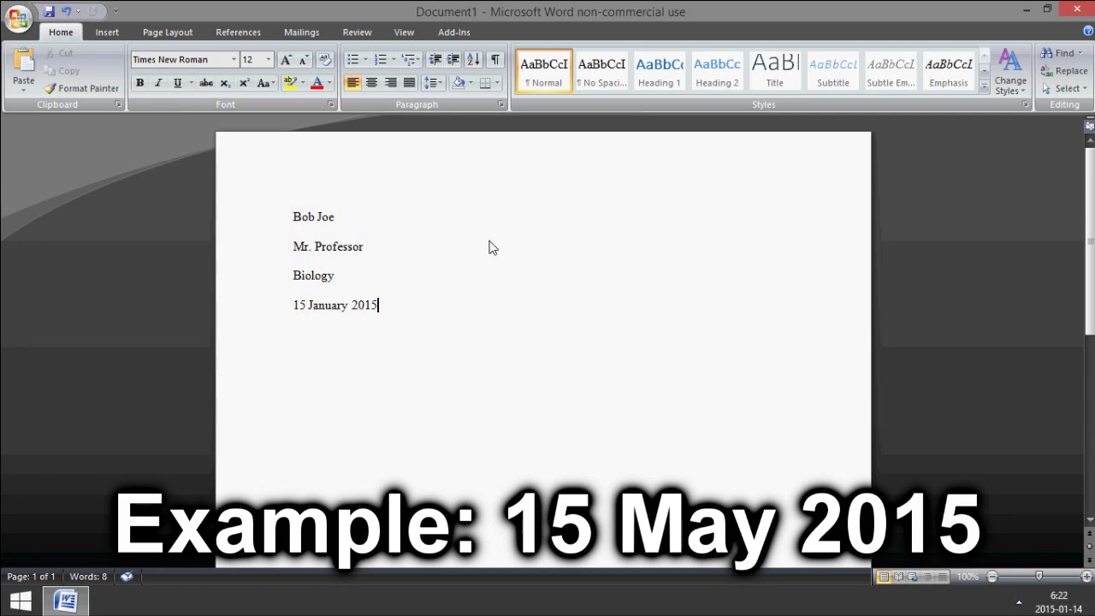
pyautogui.press('Return')
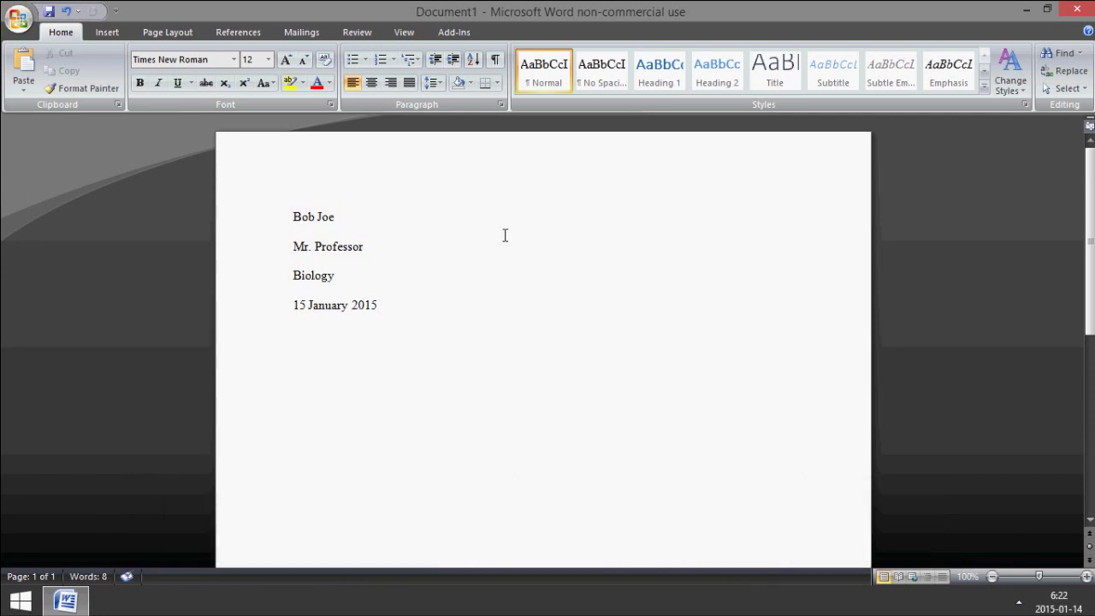
# Step: Add a centred line reading 'Title' below the date
pyautogui.click(373, 85)
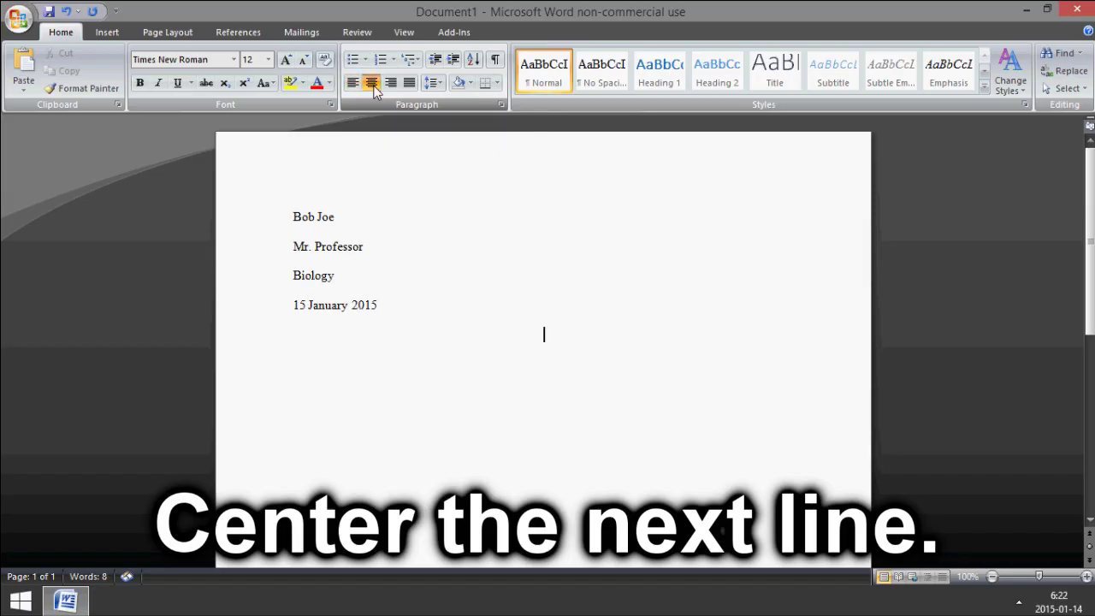
pyautogui.write('Title')
pyautogui.press('Return')
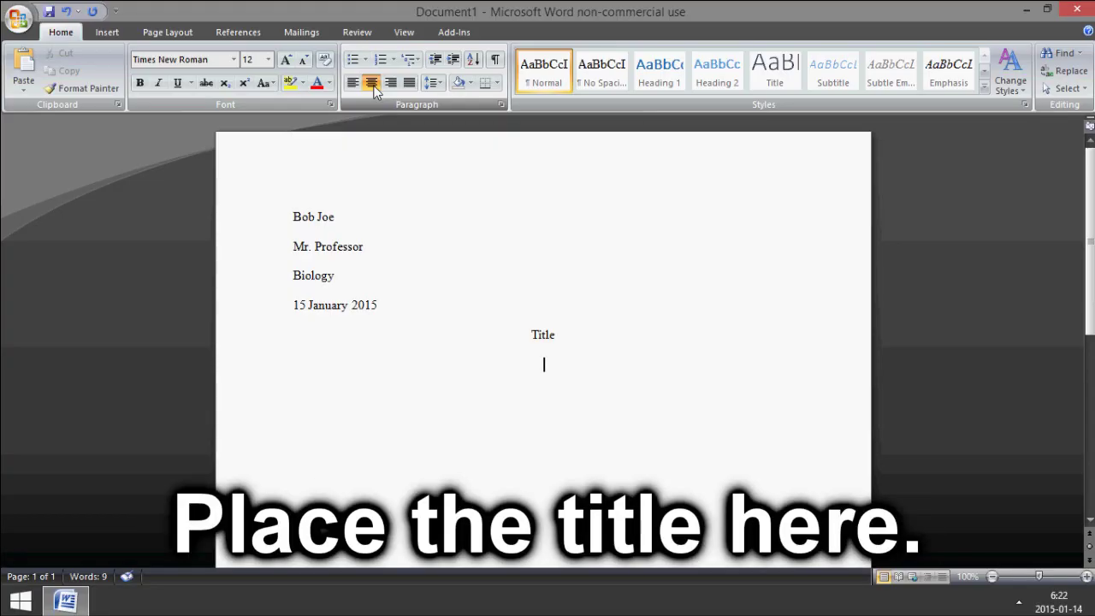
# Step: Begin an indented, left-aligned paragraph: 'Start here. This is the first paragraph.'
pyautogui.click(357, 87)
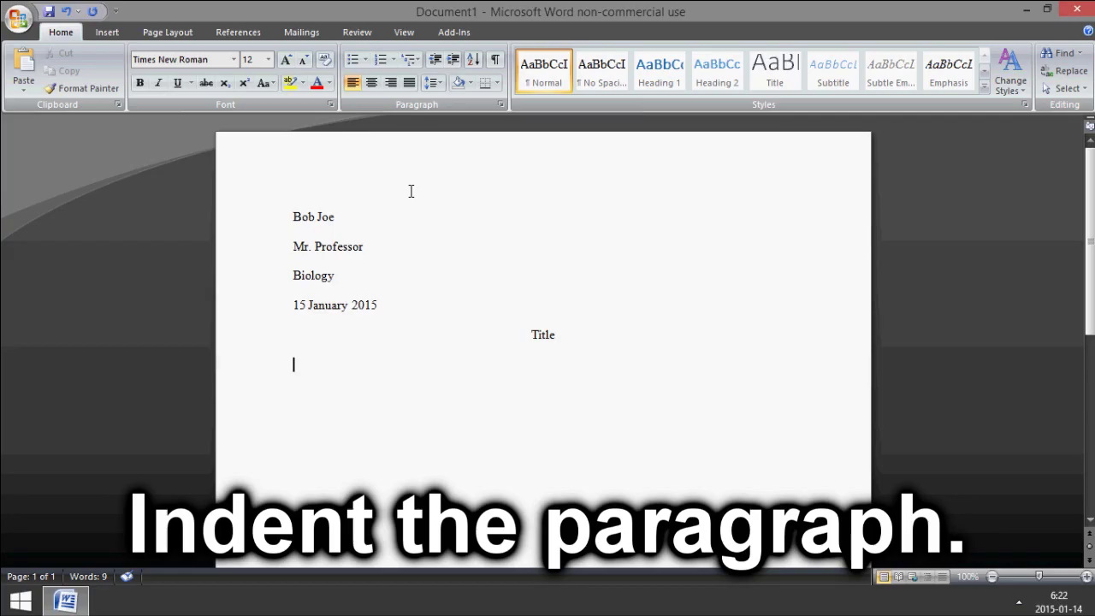
pyautogui.press('Tab')
pyautogui.write('Sta')
pyautogui.write('rt here')
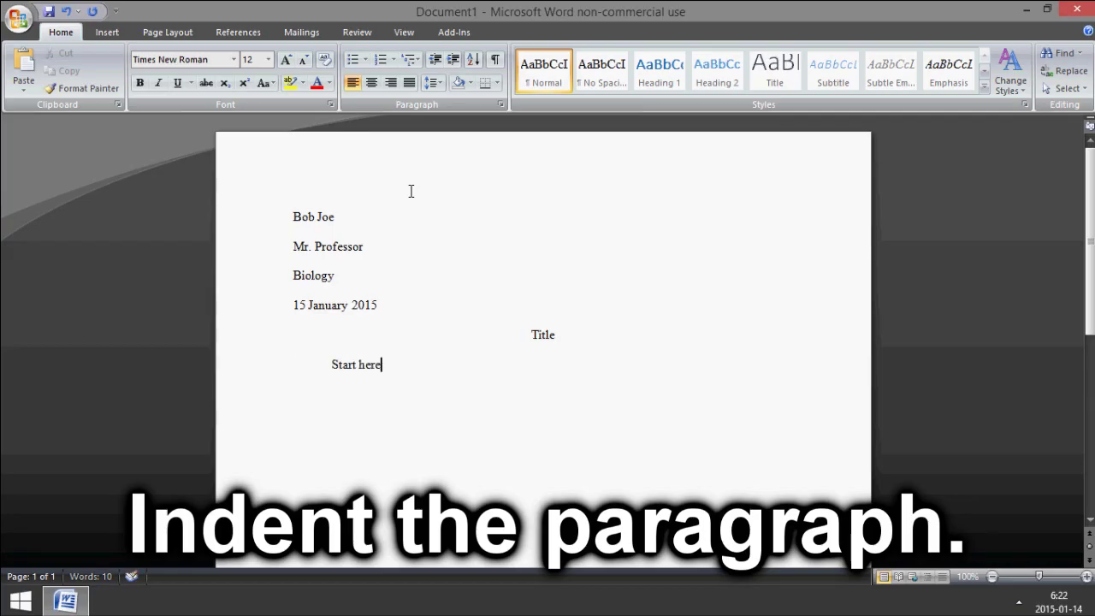
pyautogui.write('. This is the first paragraph.')
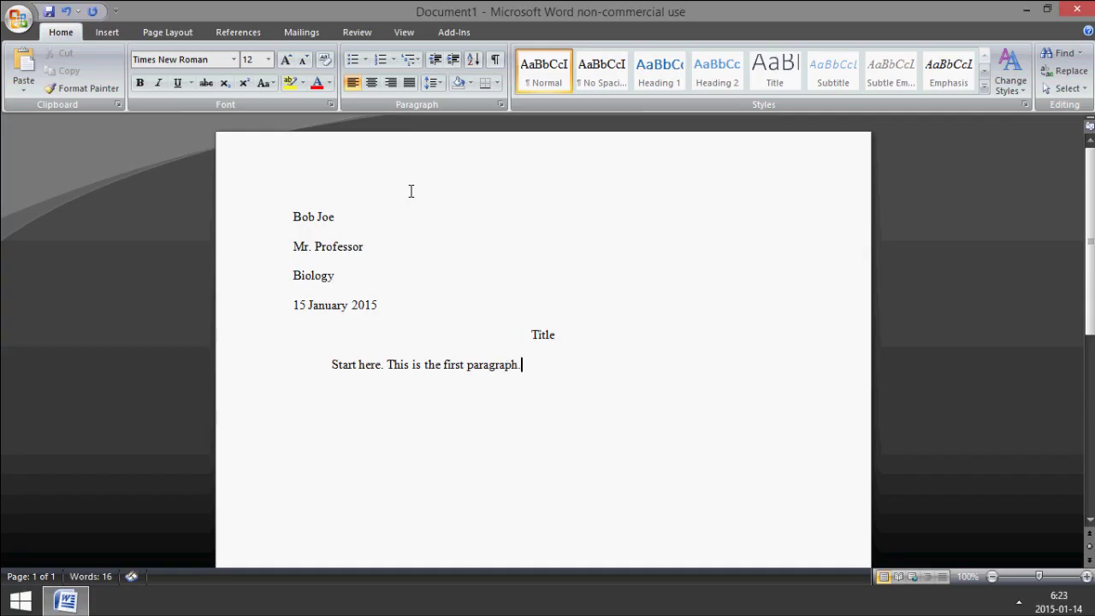
# Step: Lengthen the first paragraph by pasting extra copies of its sentence
pyautogui.moveTo(534, 366); pyautogui.dragTo(342, 366)
pyautogui.hotkey('ctrl', 'c')
pyautogui.click(522, 364)
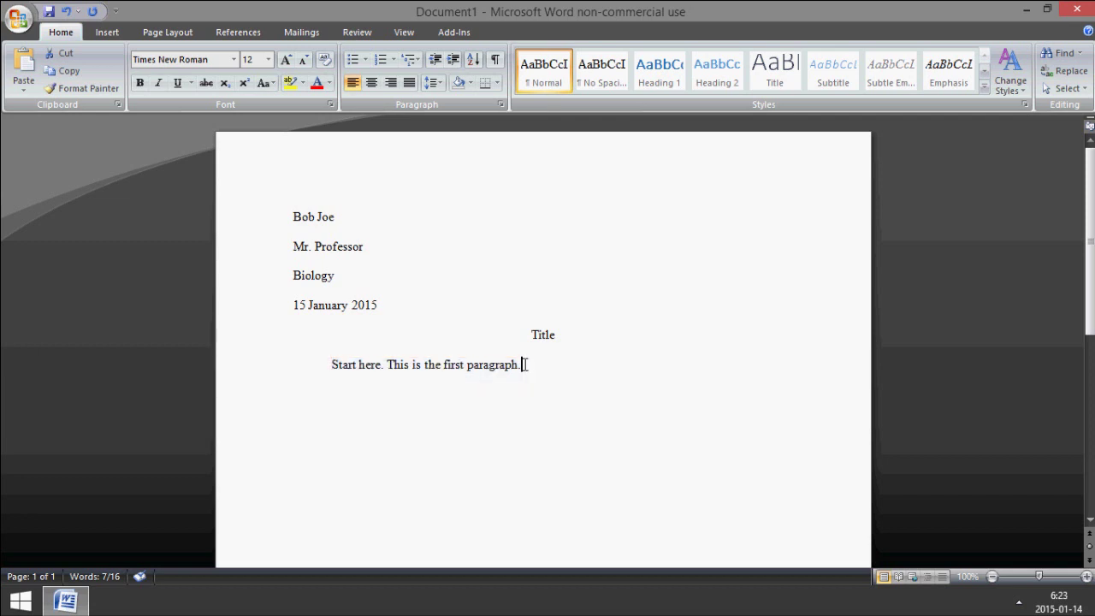
pyautogui.hotkey('ctrl', 'v')
pyautogui.hotkey('ctrl', 'v')
pyautogui.hotkey('ctrl', 'v')
pyautogui.hotkey('ctrl', 'v')
pyautogui.hotkey('ctrl', 'v')
pyautogui.hotkey('ctrl', 'v')
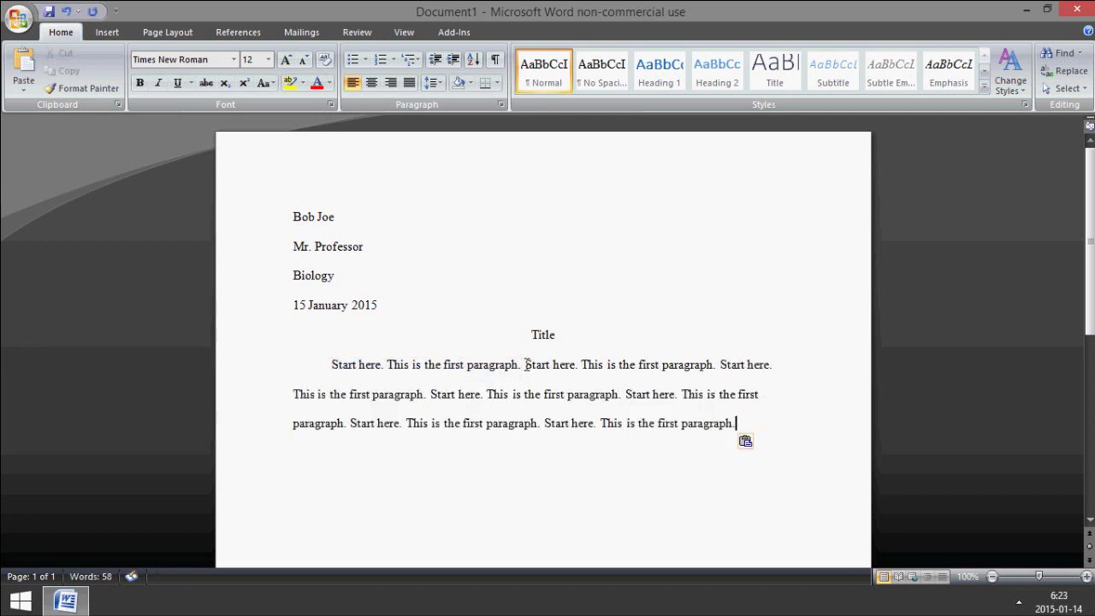
pyautogui.hotkey('ctrl', 'v')
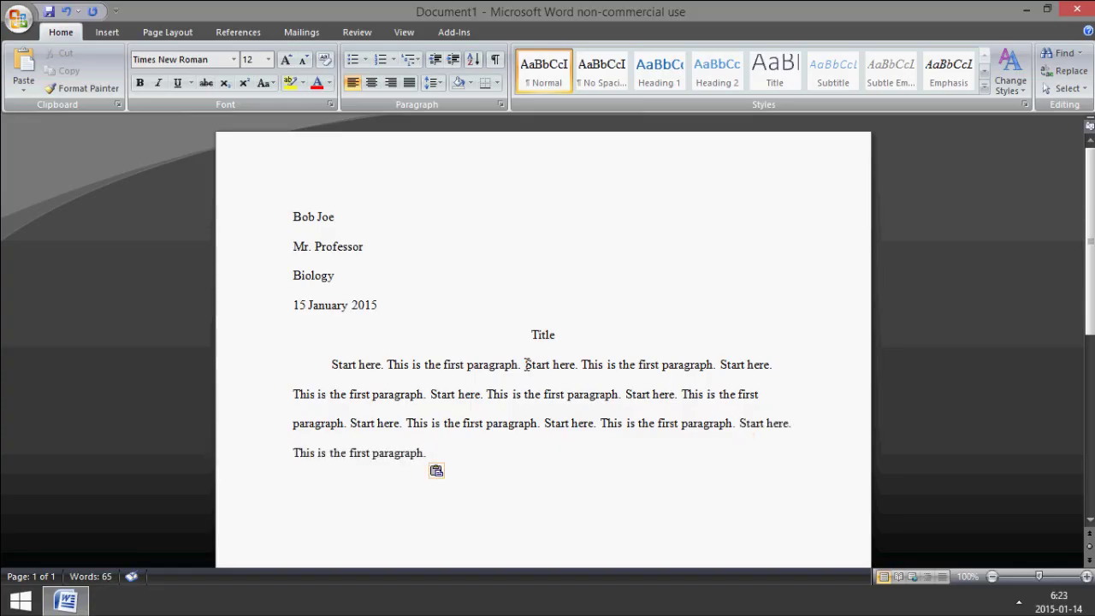
# Step: Start a second paragraph and fill it with copies of 'This is the second paragraph.'
pyautogui.press('Return')
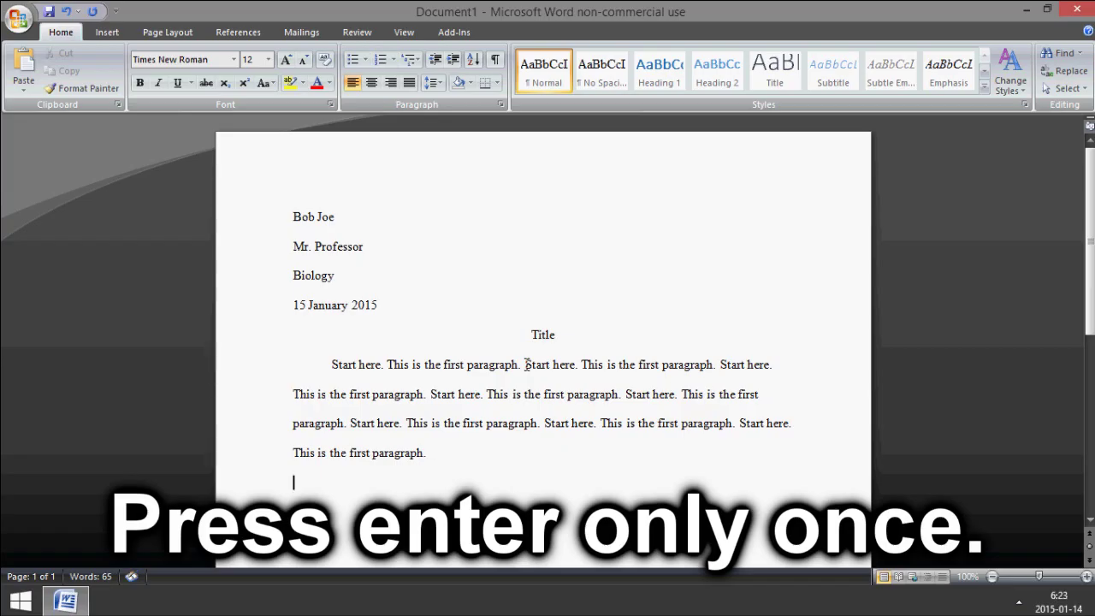
pyautogui.write('Thi')
pyautogui.write('he second')
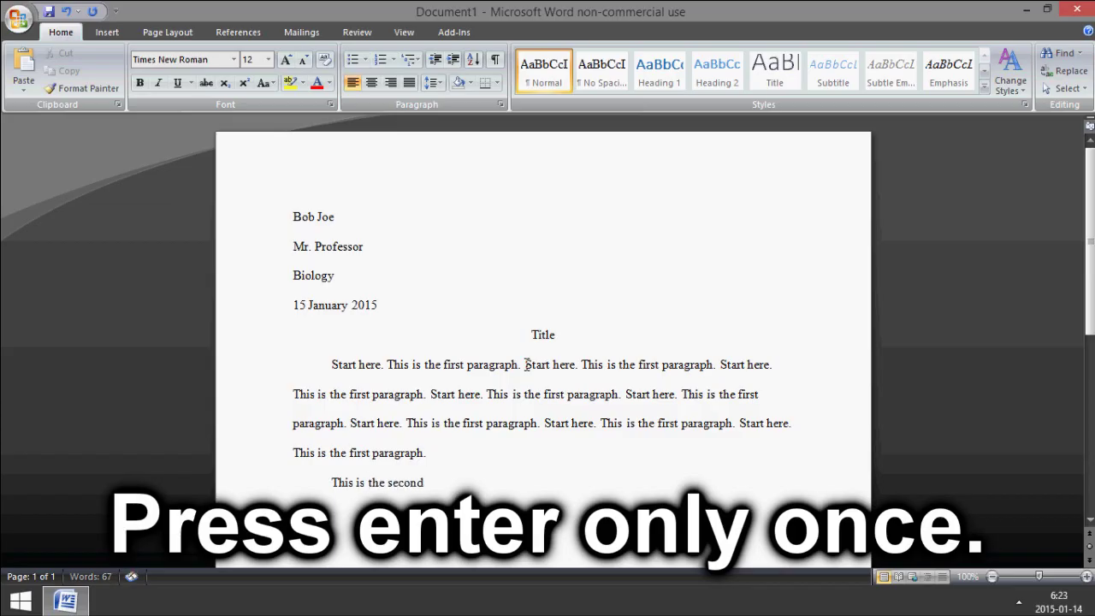
pyautogui.write(' paragraph.')
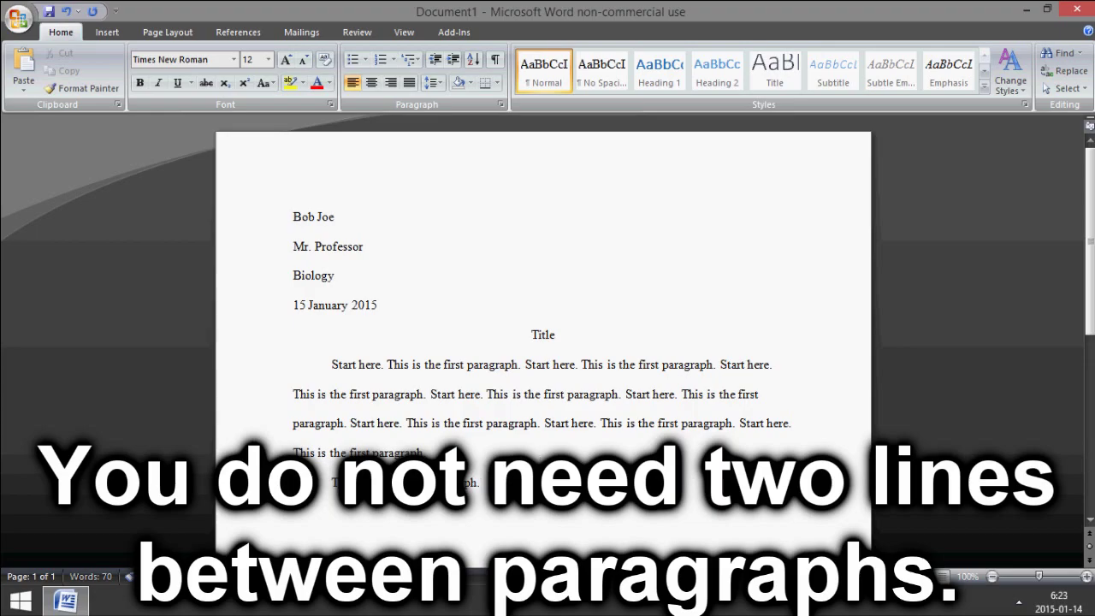
pyautogui.keyDown('shift'); pyautogui.click(334, 484); pyautogui.keyUp('shift')
pyautogui.hotkey('ctrl', 'c')
pyautogui.hotkey('ctrl', 'v')
pyautogui.hotkey('ctrl', 'v')
pyautogui.hotkey('ctrl', 'v')
pyautogui.hotkey('ctrl', 'v')
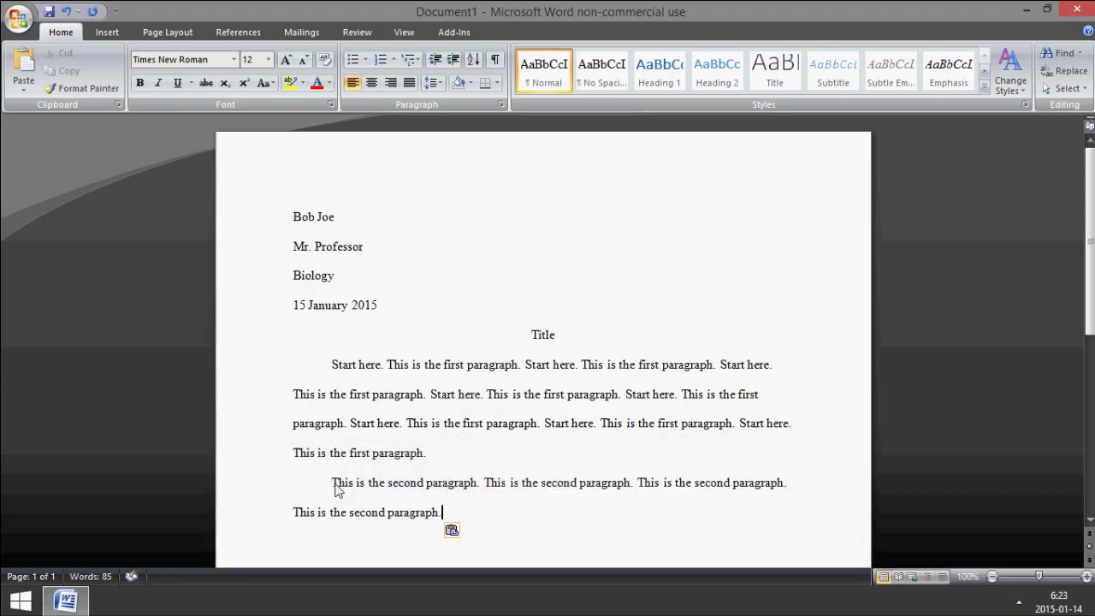
pyautogui.hotkey('ctrl', 'v')
pyautogui.hotkey('ctrl', 'v')
pyautogui.hotkey('ctrl', 'v')
pyautogui.hotkey('ctrl', 'v')
pyautogui.hotkey('ctrl', 'v')
pyautogui.hotkey('ctrl', 'v')
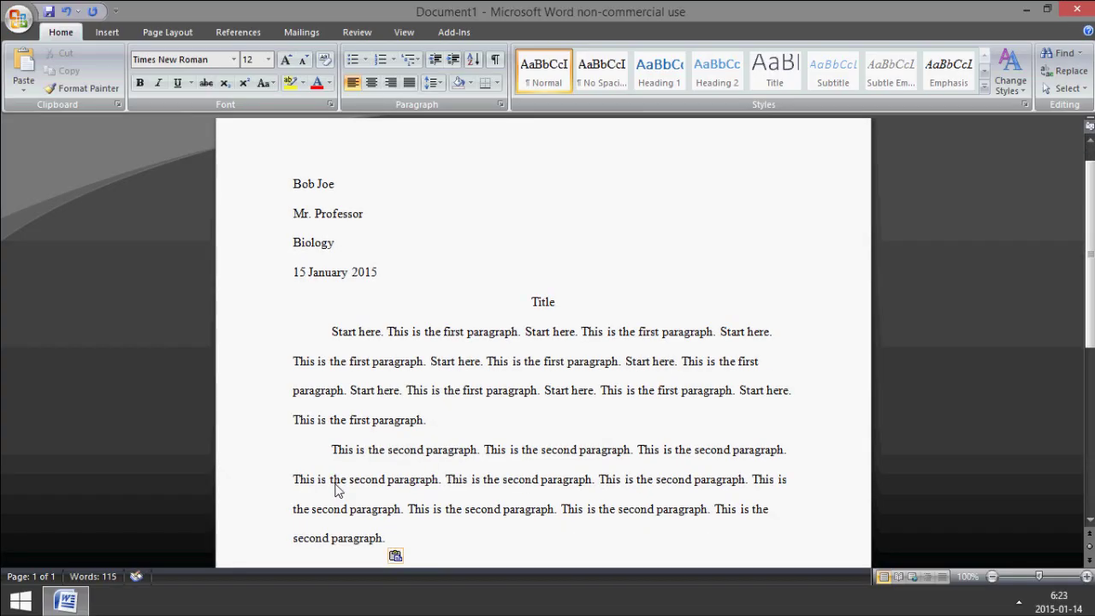
pyautogui.scroll(-2, 338, 486)
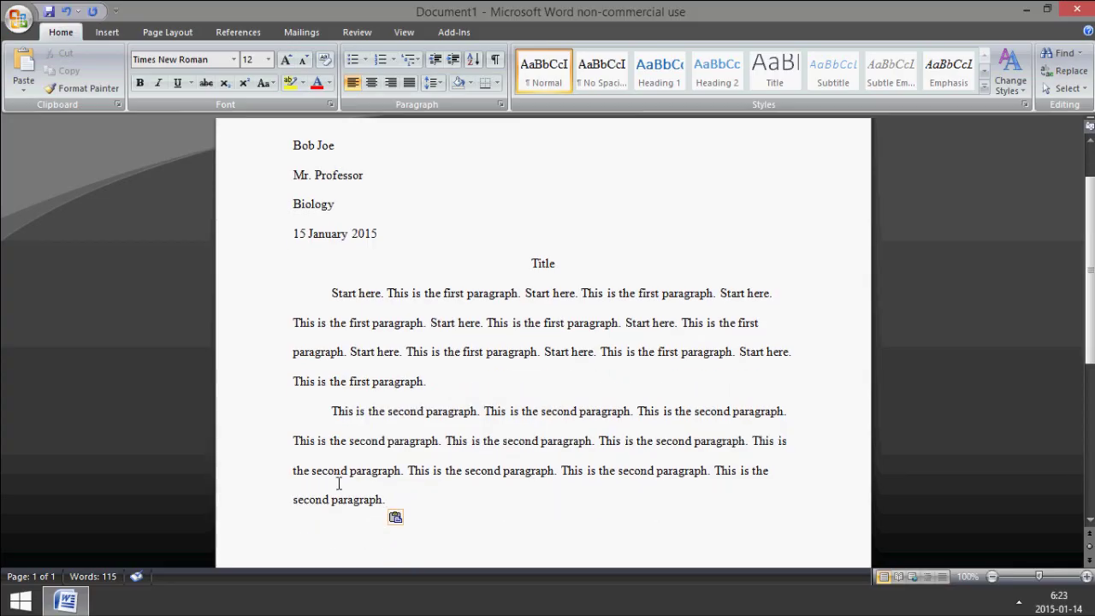
# Step: Insert a Next Page section break from Page Layout > Breaks after the second paragraph
pyautogui.click(114, 36)
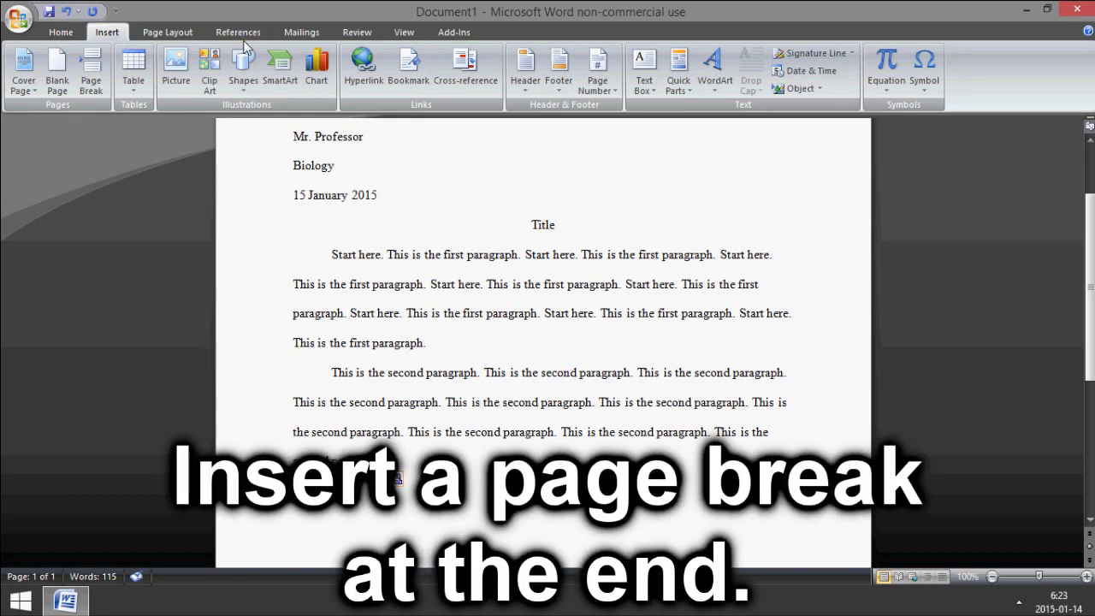
pyautogui.click(192, 38)
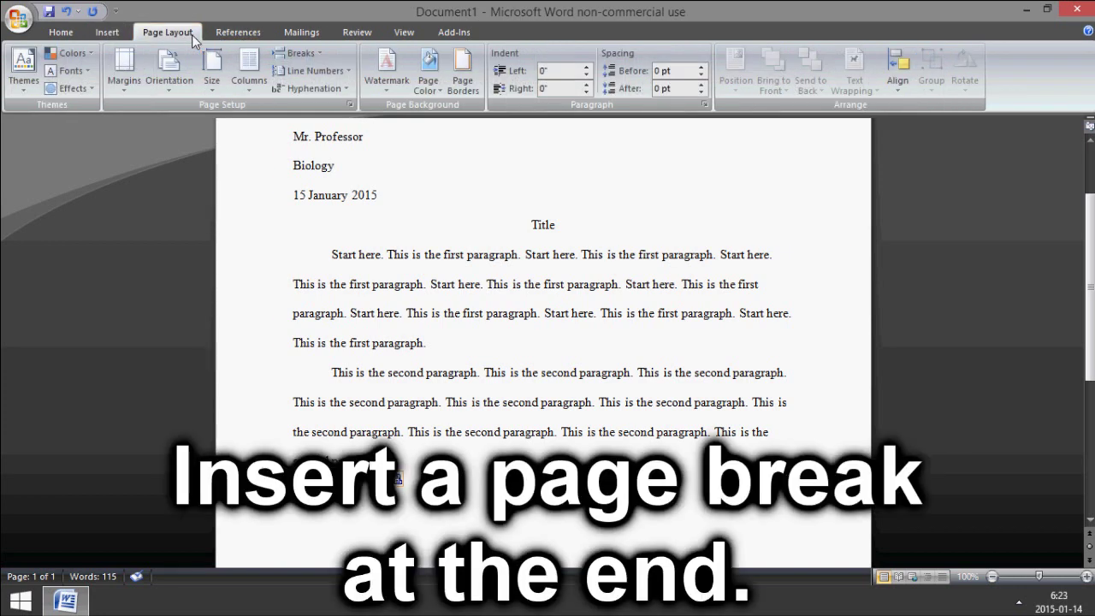
pyautogui.click(304, 54)
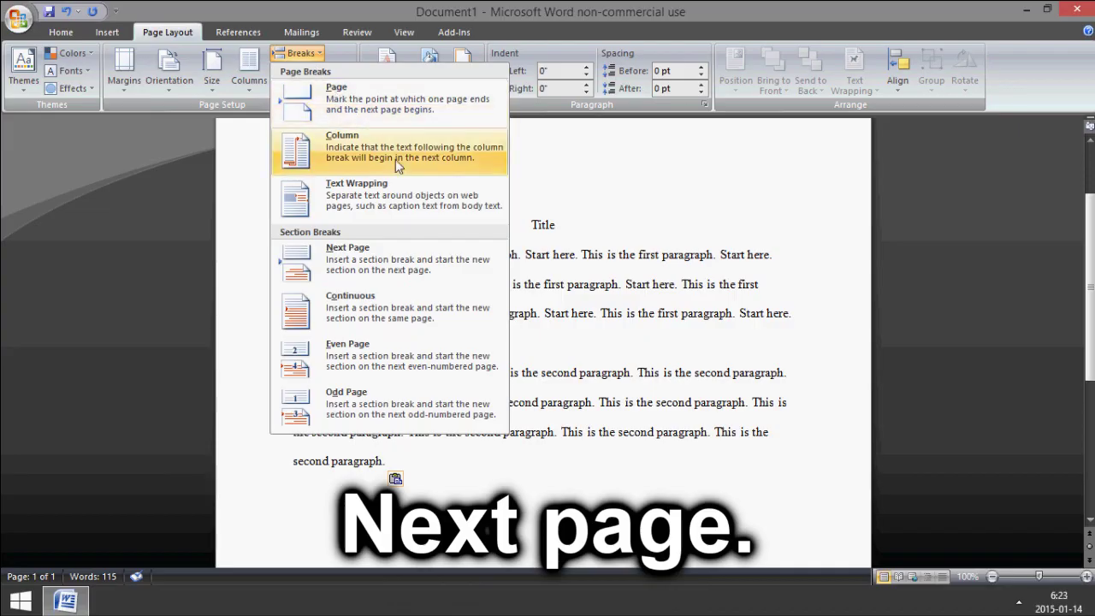
pyautogui.click(468, 256)
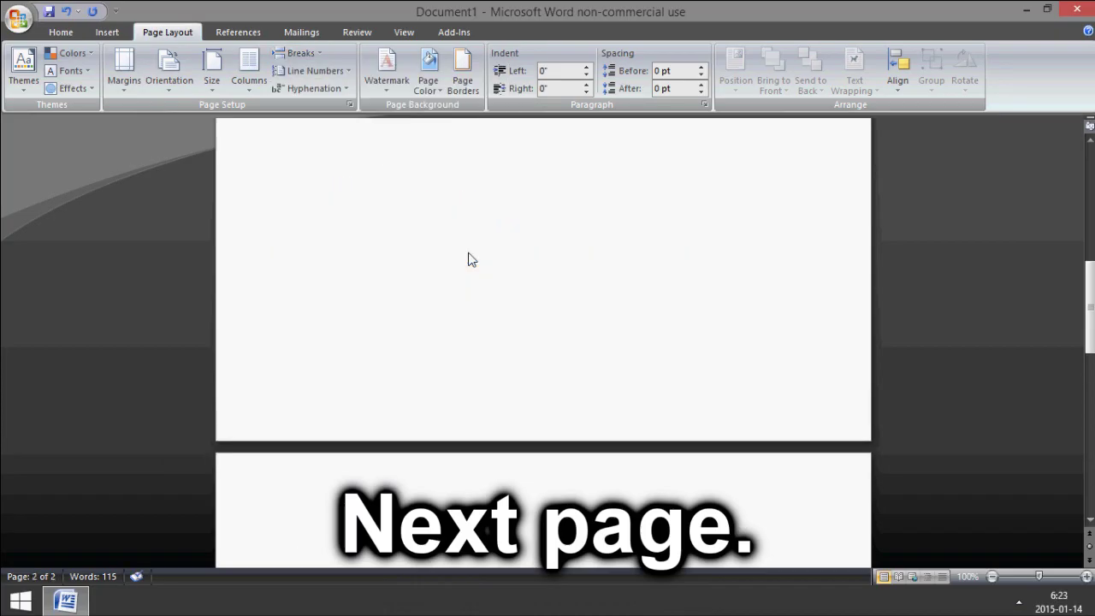
pyautogui.scroll(5, 469, 259)
pyautogui.scroll(-6, 469, 252)
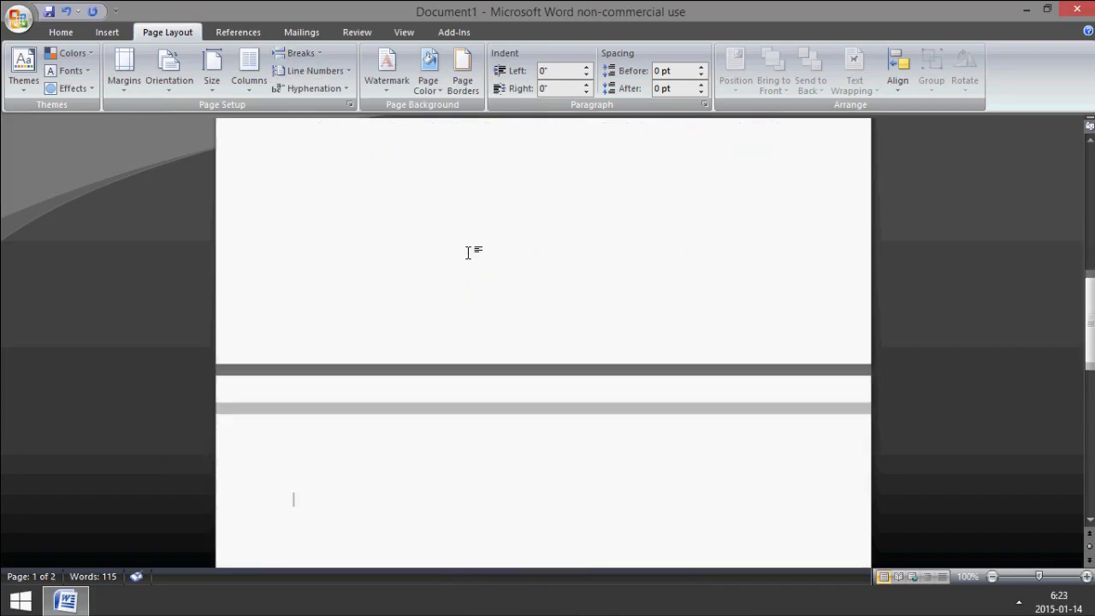
pyautogui.scroll(-4, 469, 251)
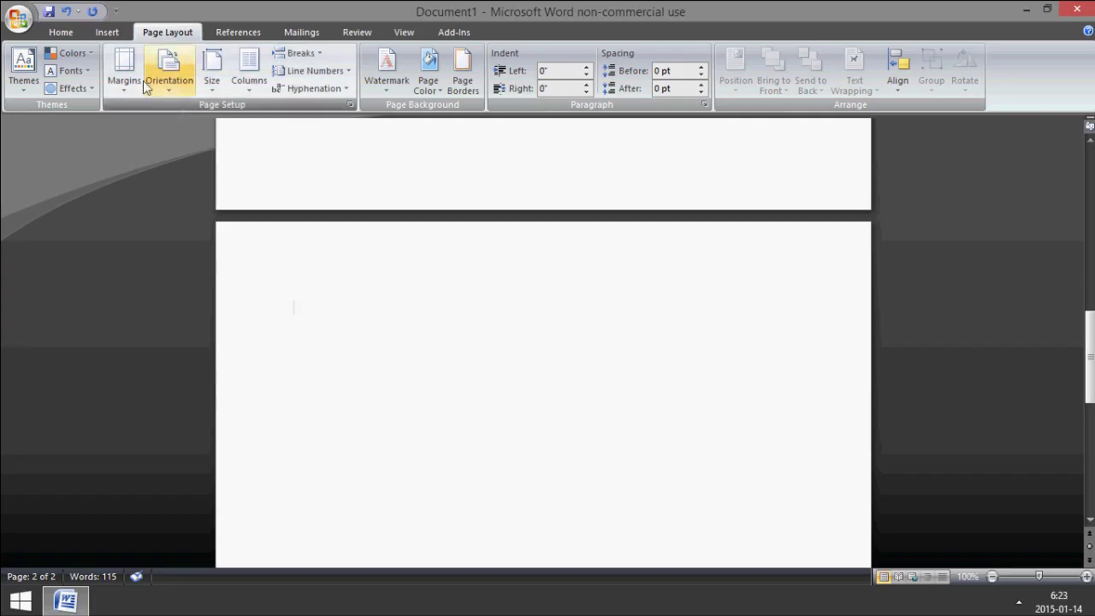
pyautogui.click(61, 33)
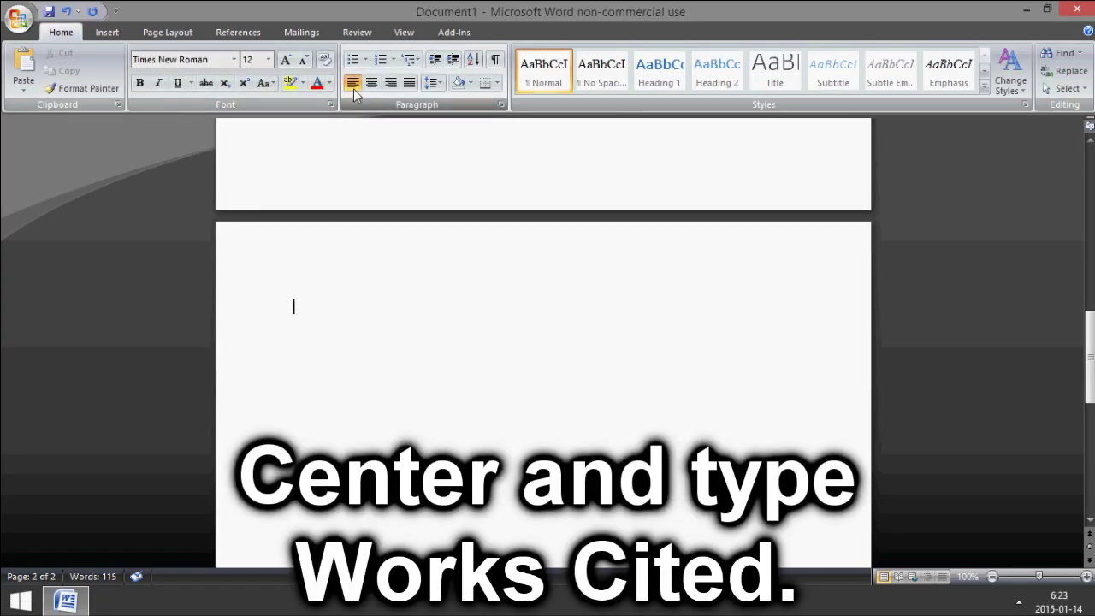
# Step: Type a centred 'Works Cited' heading followed by a left-aligned line 'works cited goes here'
pyautogui.click(371, 83)
pyautogui.write('Works Cited')
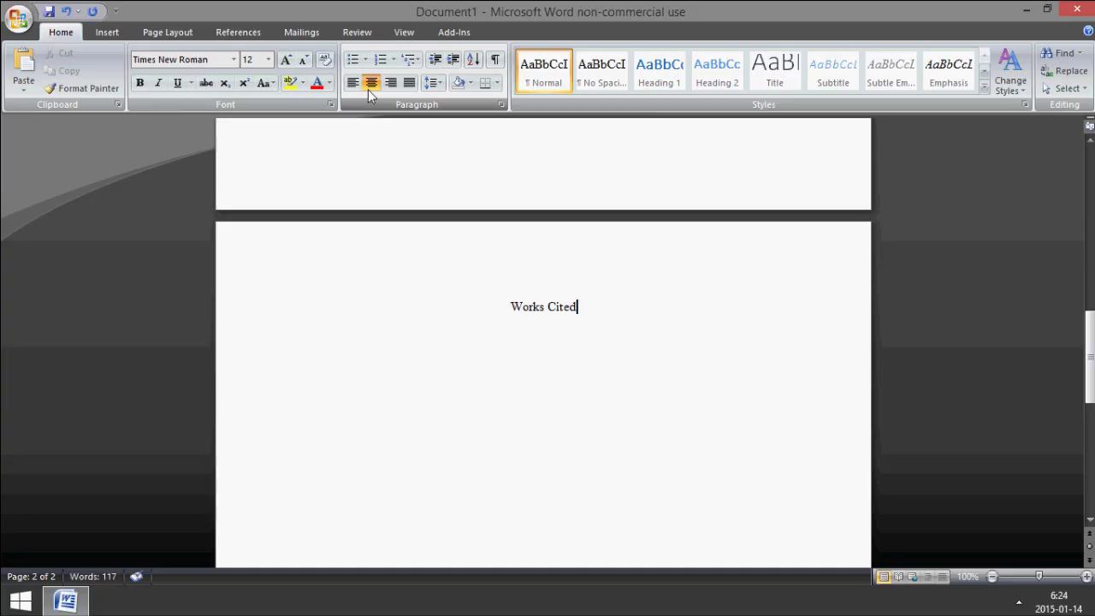
pyautogui.press('Return')
pyautogui.click(356, 85)
pyautogui.write('works cited goes here')
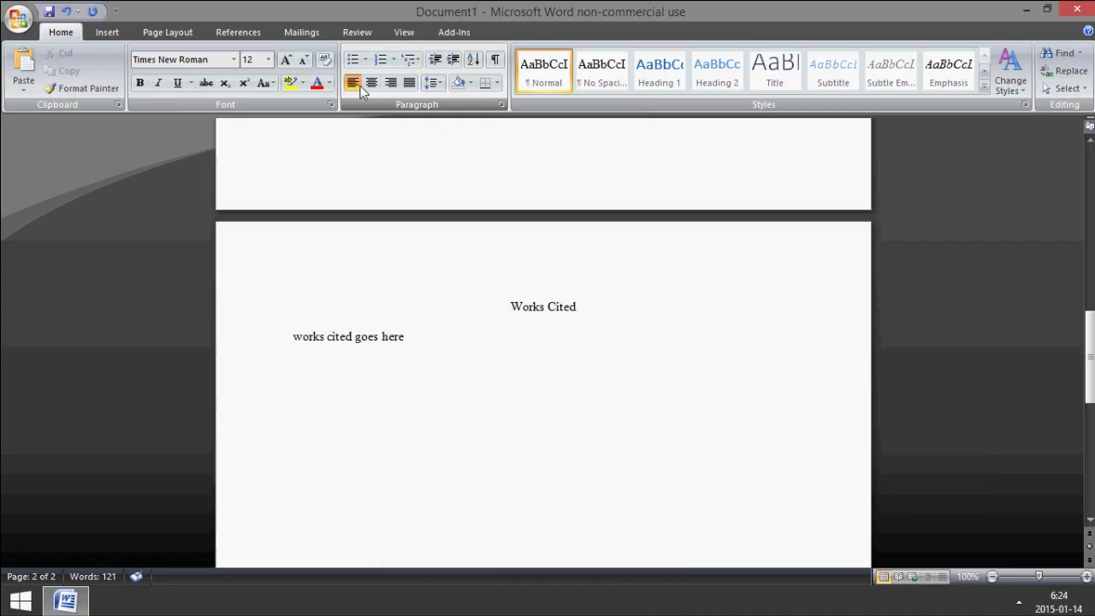
pyautogui.moveTo(1088, 349); pyautogui.dragTo(1088, 171)
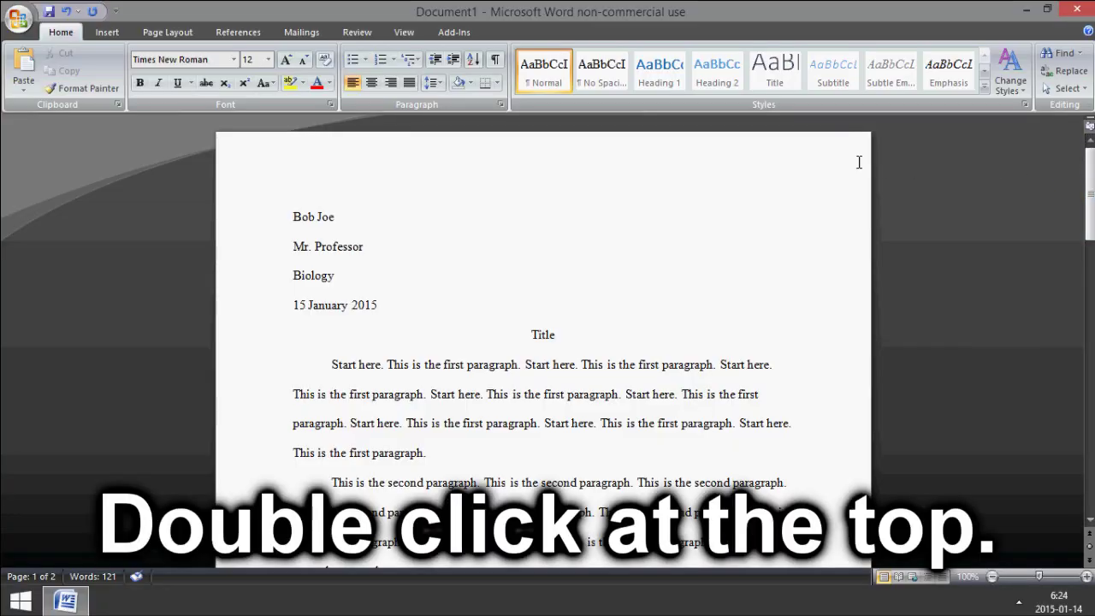
# Step: Insert a Plain Number 3 top-of-page number in the header, preceded by the student's last name
pyautogui.doubleClick(780, 161)
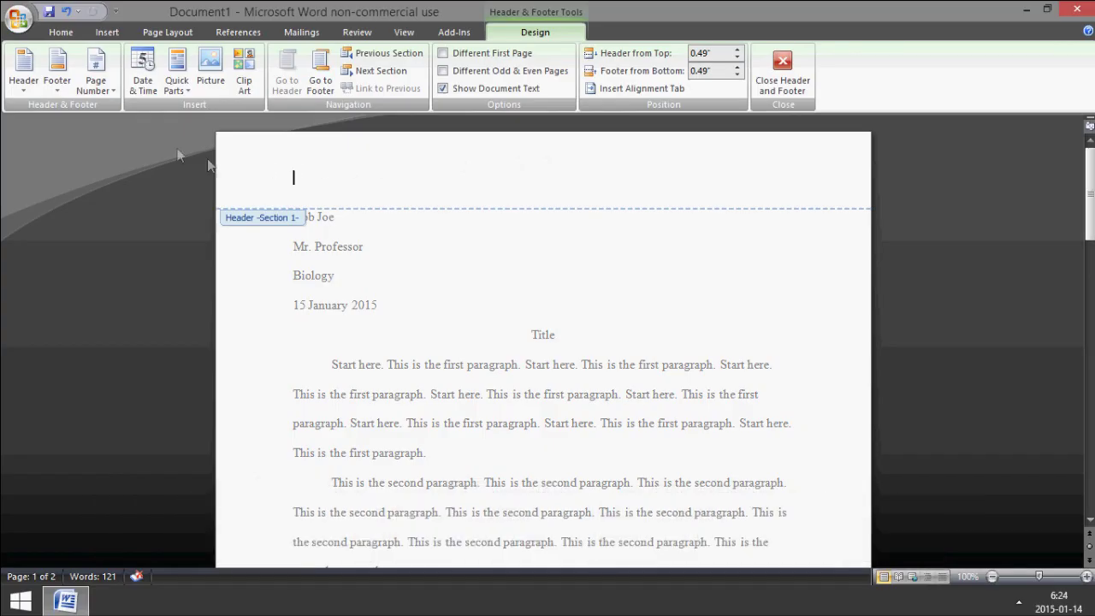
pyautogui.click(115, 94)
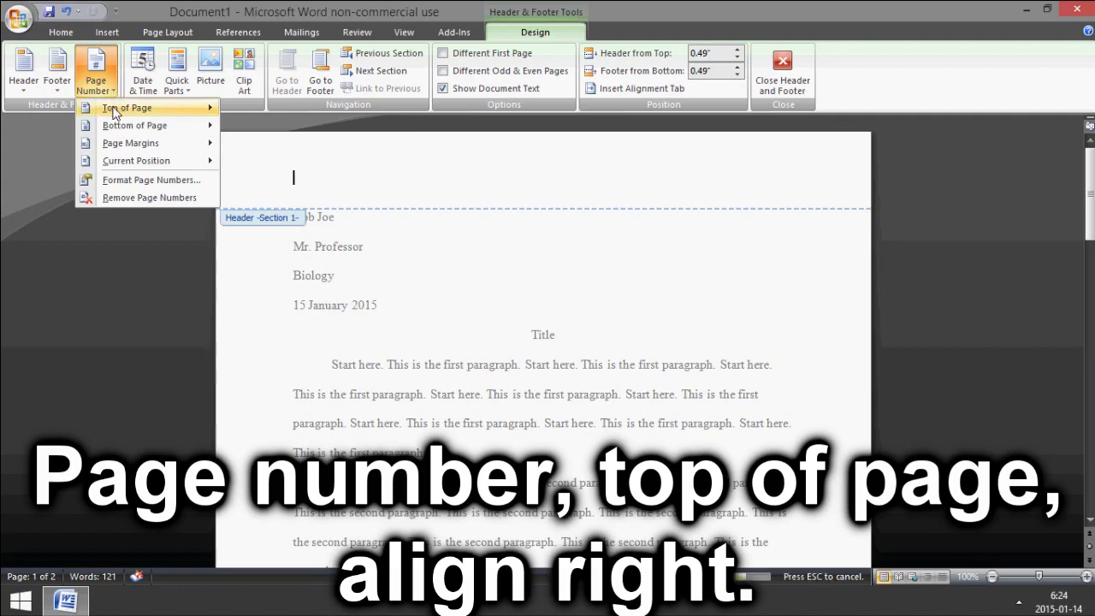
pyautogui.moveTo(119, 114)
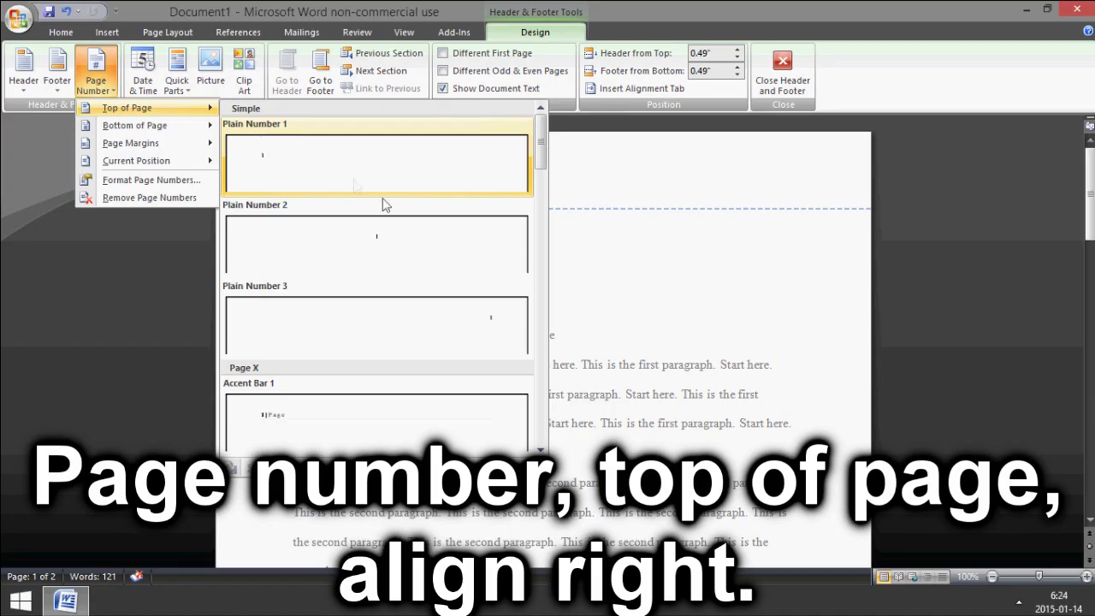
pyautogui.click(398, 334)
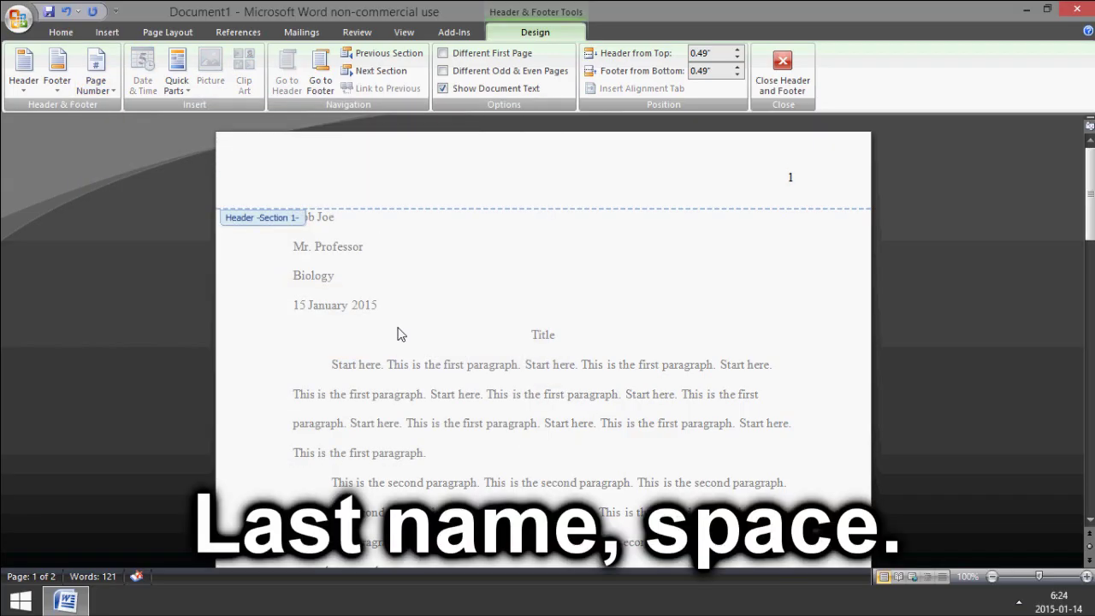
pyautogui.press('Home')
pyautogui.write('Joe')
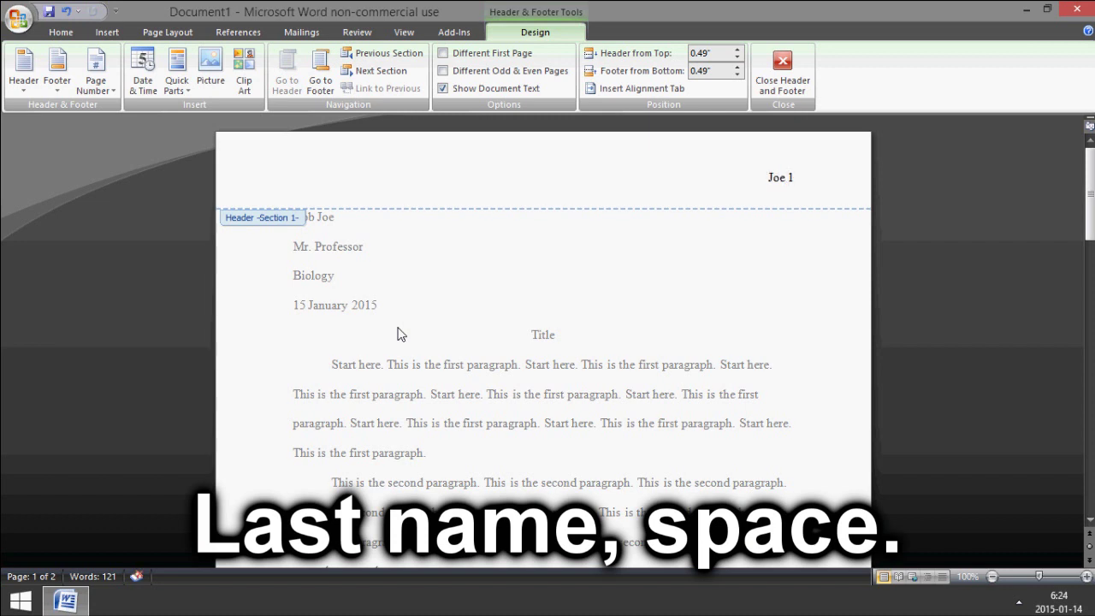
pyautogui.click(781, 79)
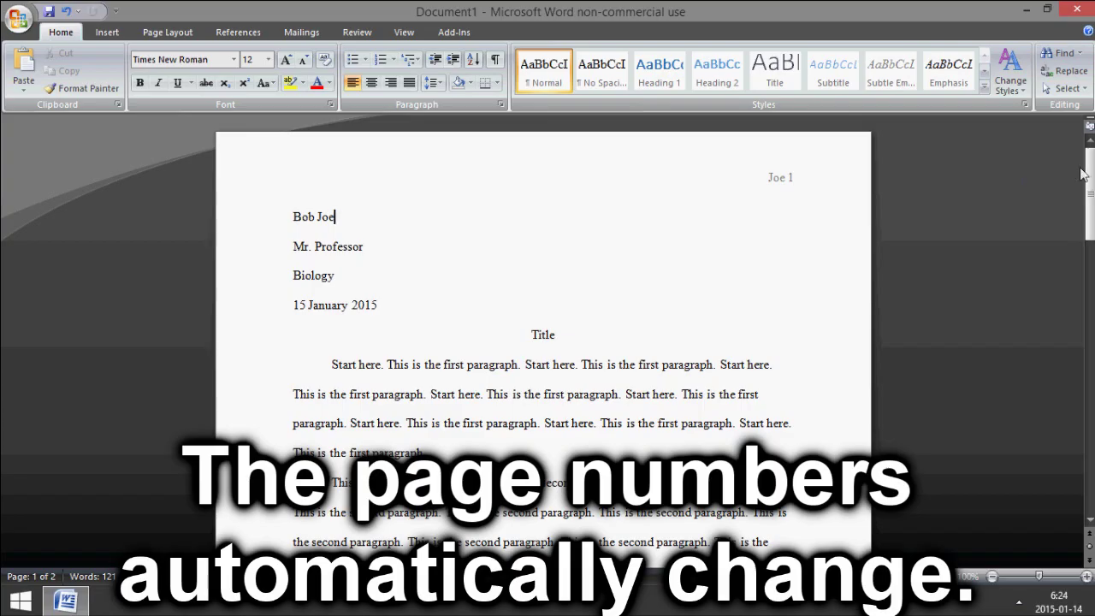
# Step: Scroll through both pages to confirm the headers show the last name with pages 1 and 2
pyautogui.moveTo(1090, 171); pyautogui.dragTo(1090, 338)
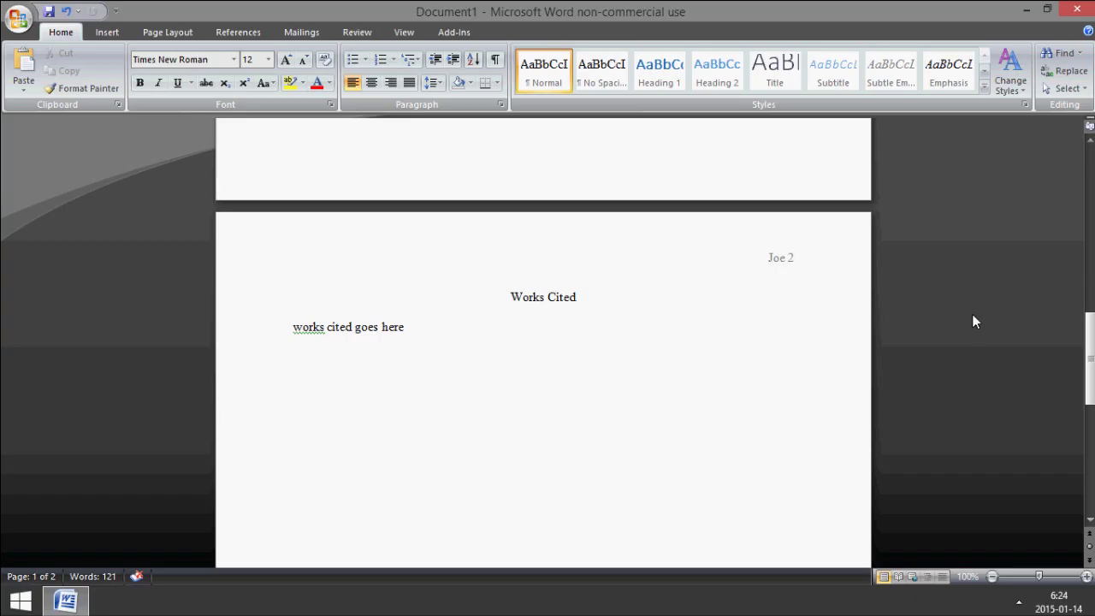
pyautogui.moveTo(1088, 326)
pyautogui.mouseDown()
pyautogui.moveTo(1091, 349)
pyautogui.moveTo(1092, 141)
pyautogui.mouseUp()
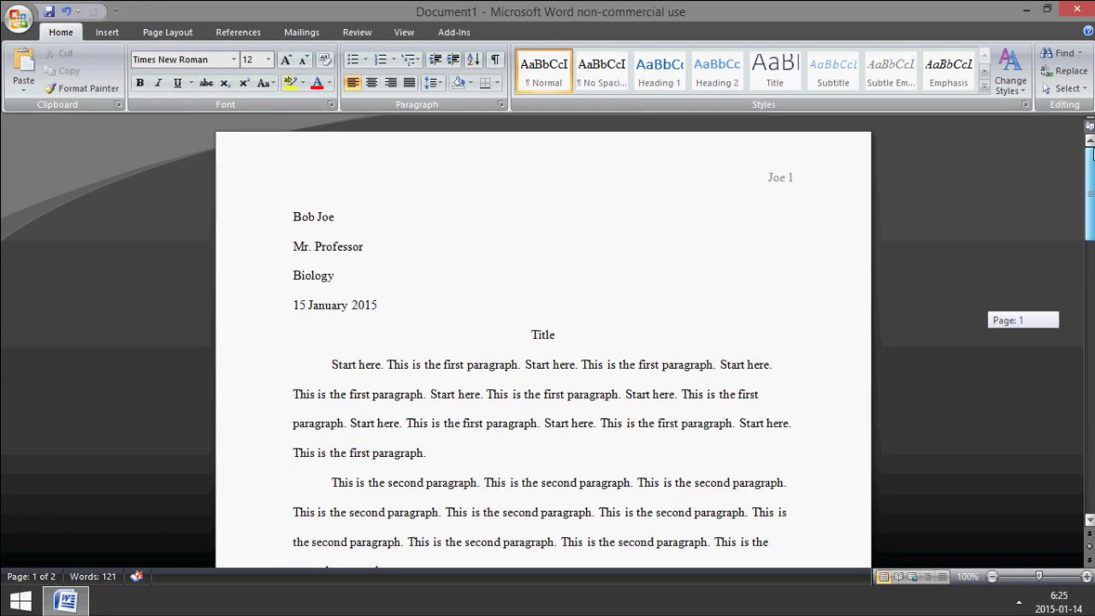